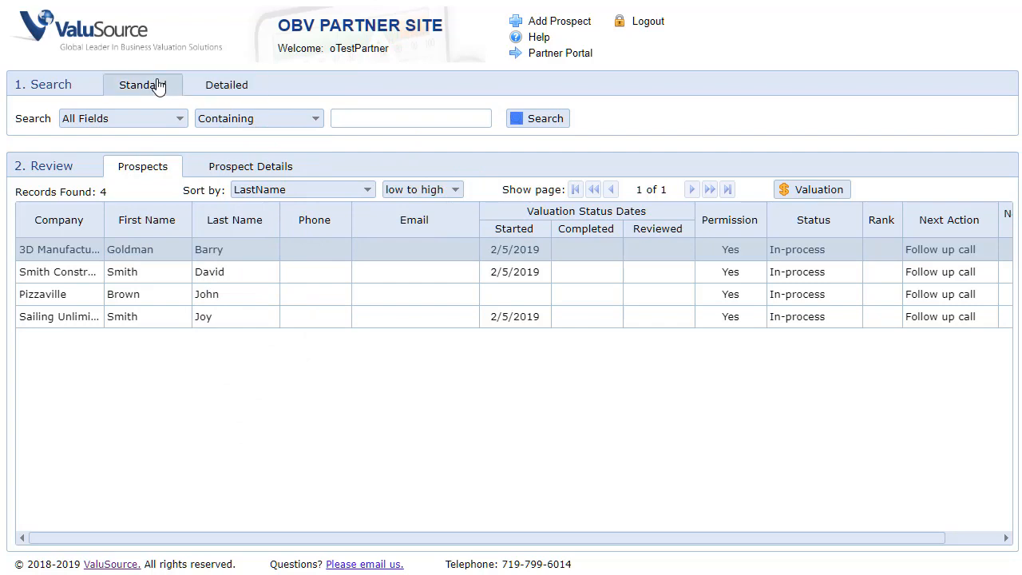
Step: Run a standard search of all prospect fields for records containing the prospect's name
click(138, 124)
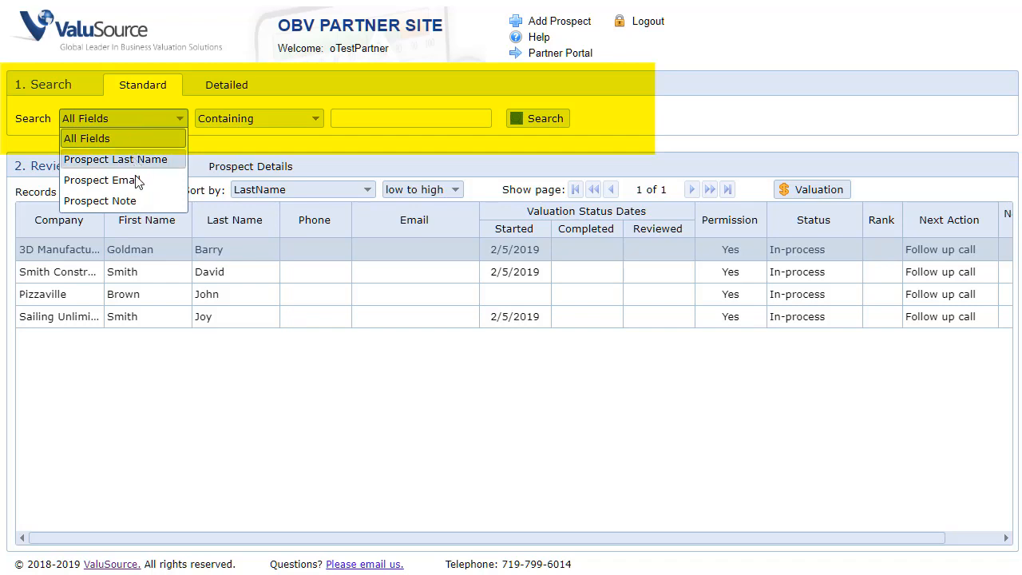
click(144, 117)
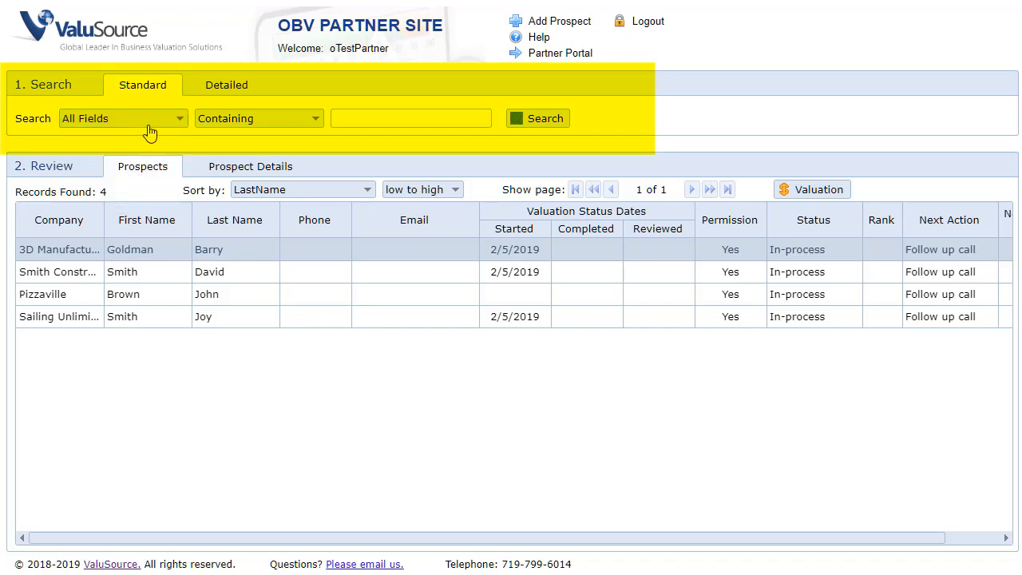
click(260, 132)
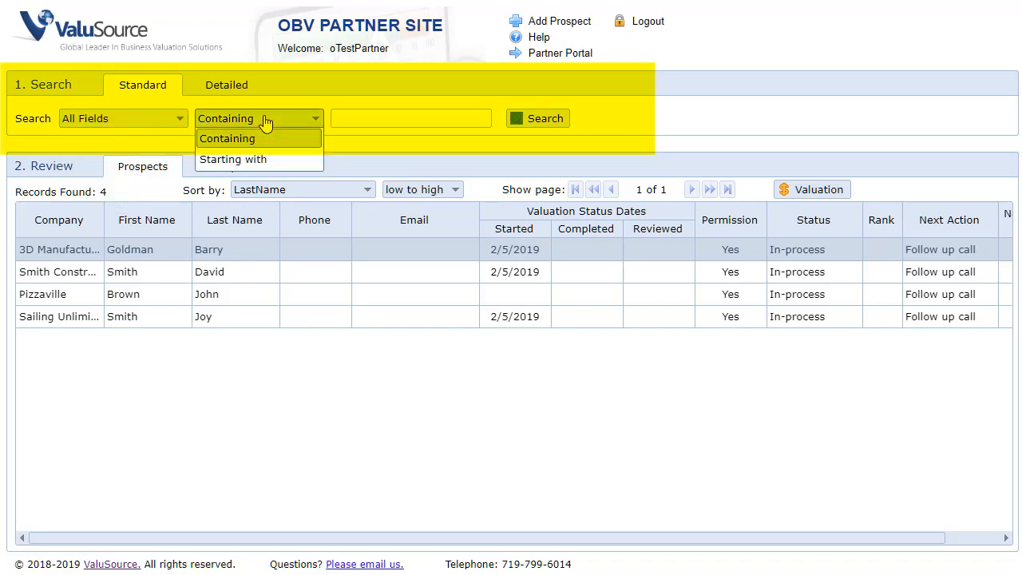
click(264, 121)
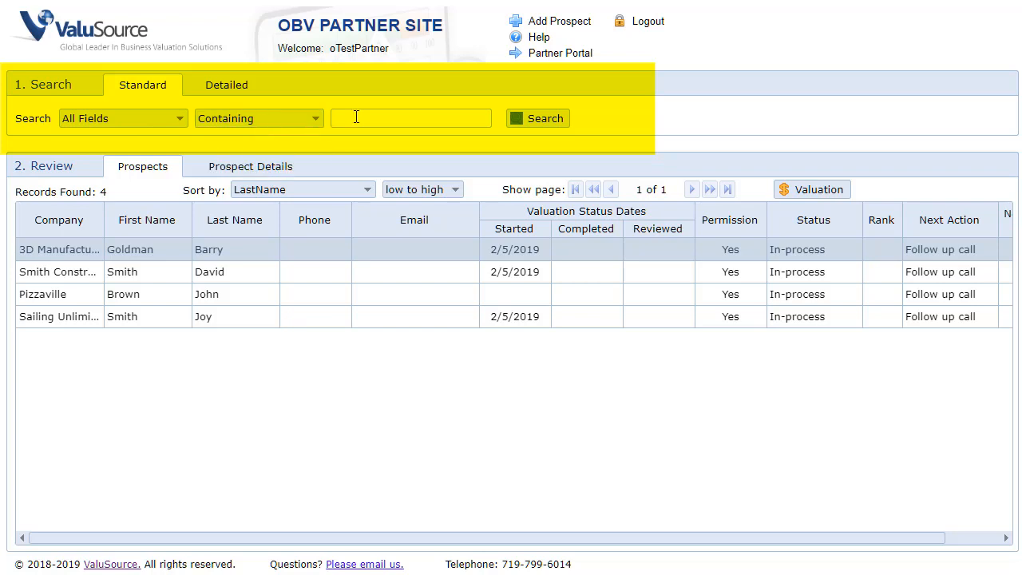
click(346, 124)
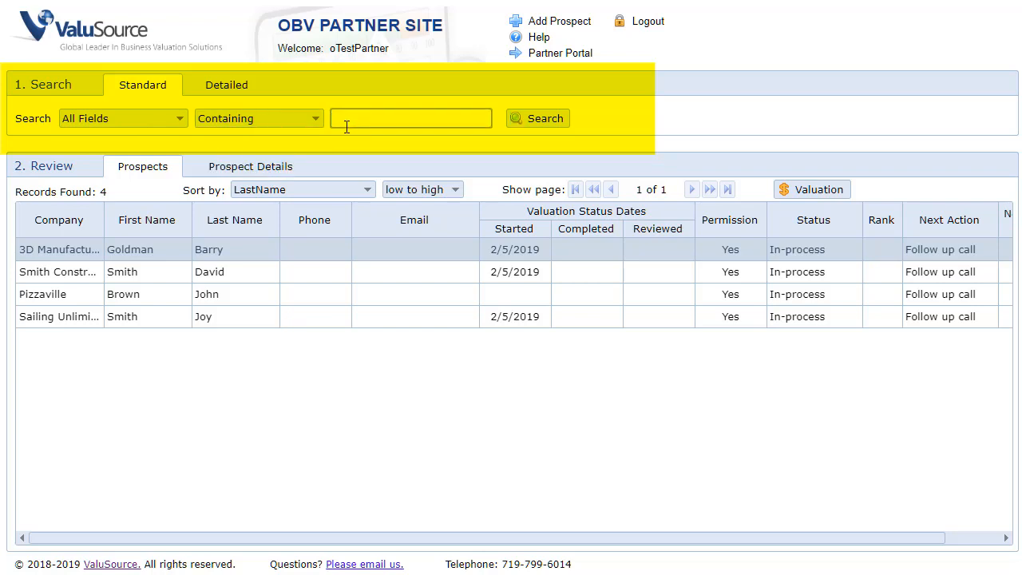
text(david)
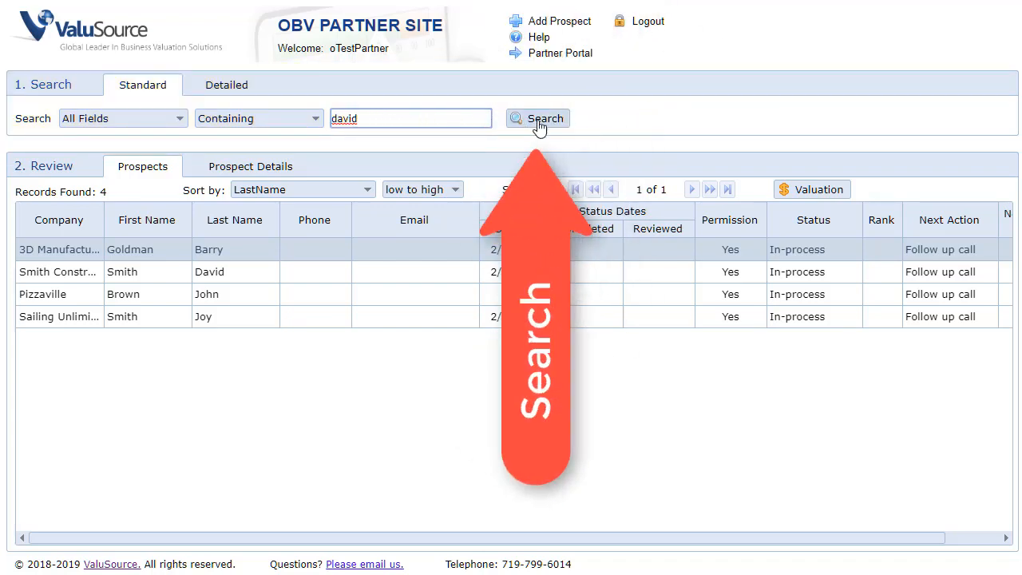
click(540, 122)
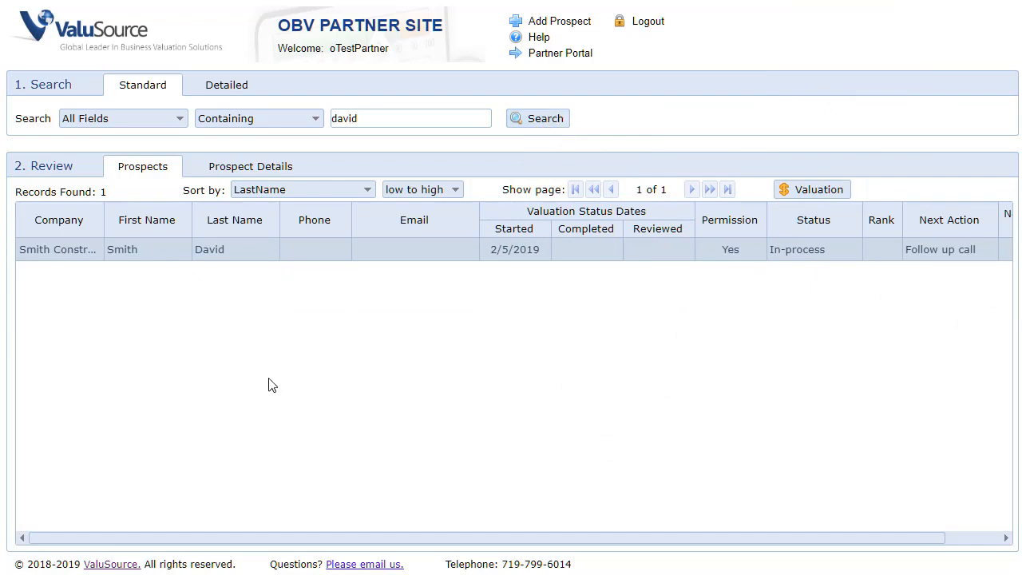
Step: Look at the detailed search criteria and the fields available for sorting the prospect list
click(224, 84)
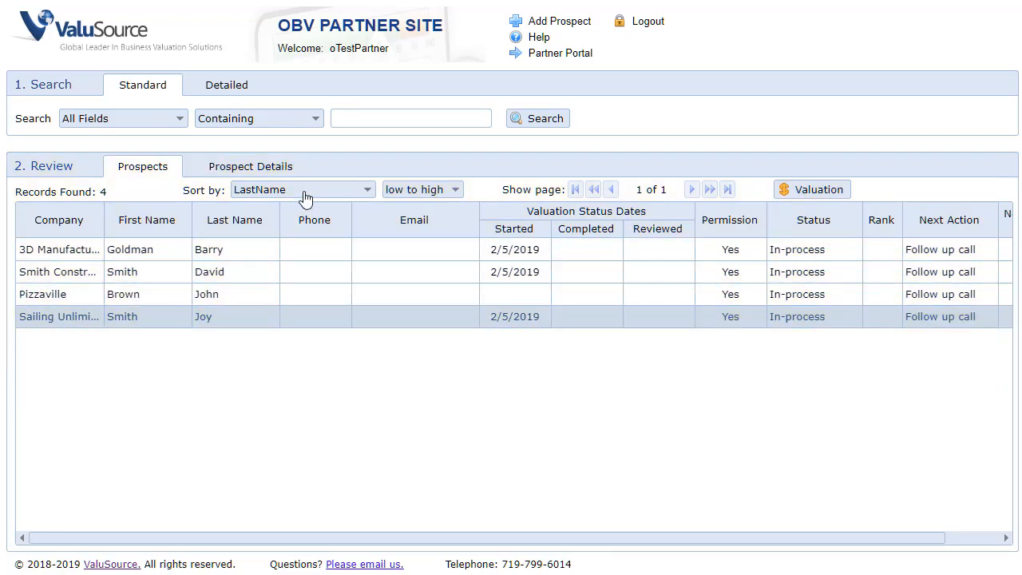
click(304, 192)
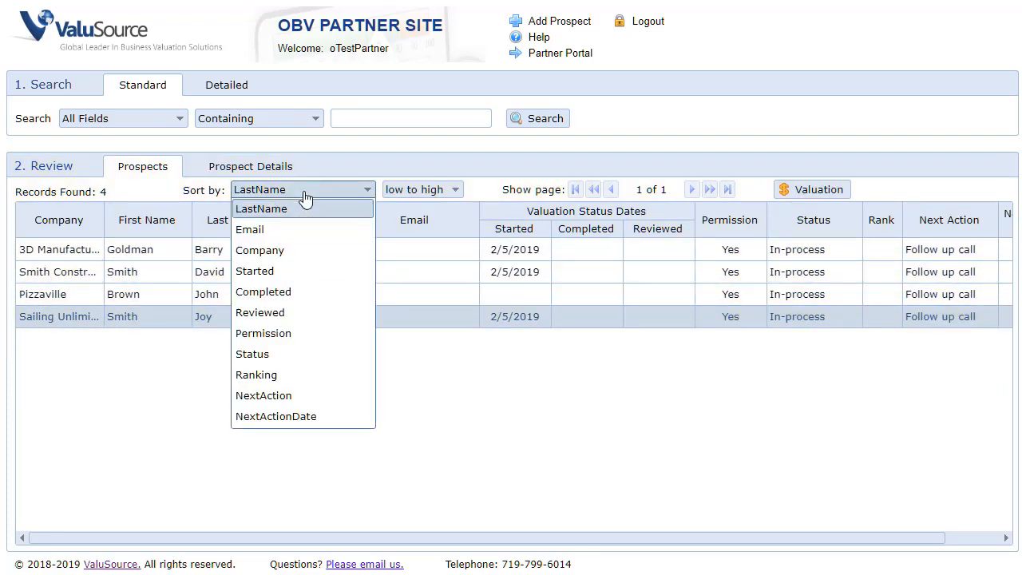
click(304, 193)
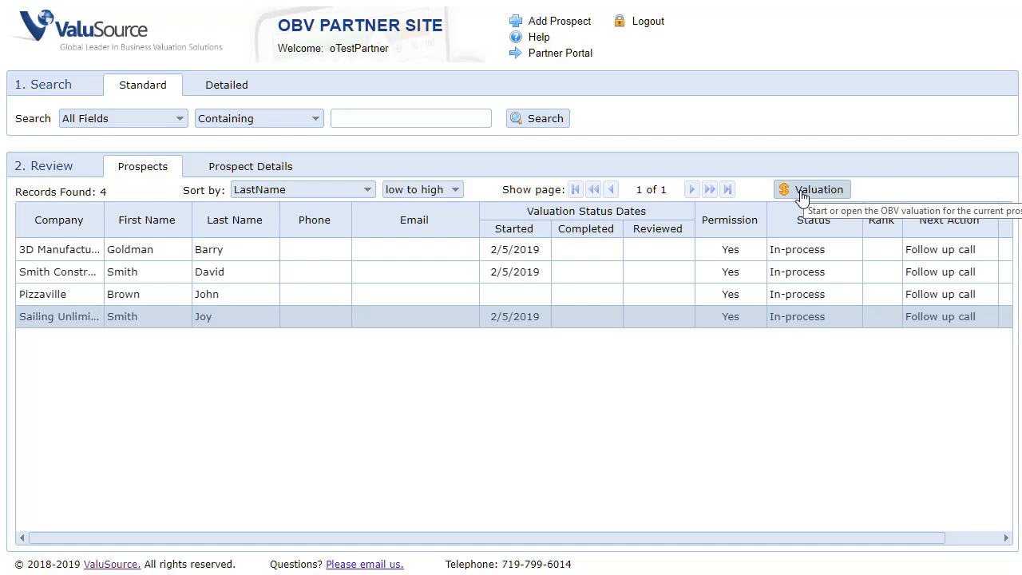
Step: View the prospect details for Sailing Unlimited and examine the valuation tracking choices for Status and Next Action
click(242, 171)
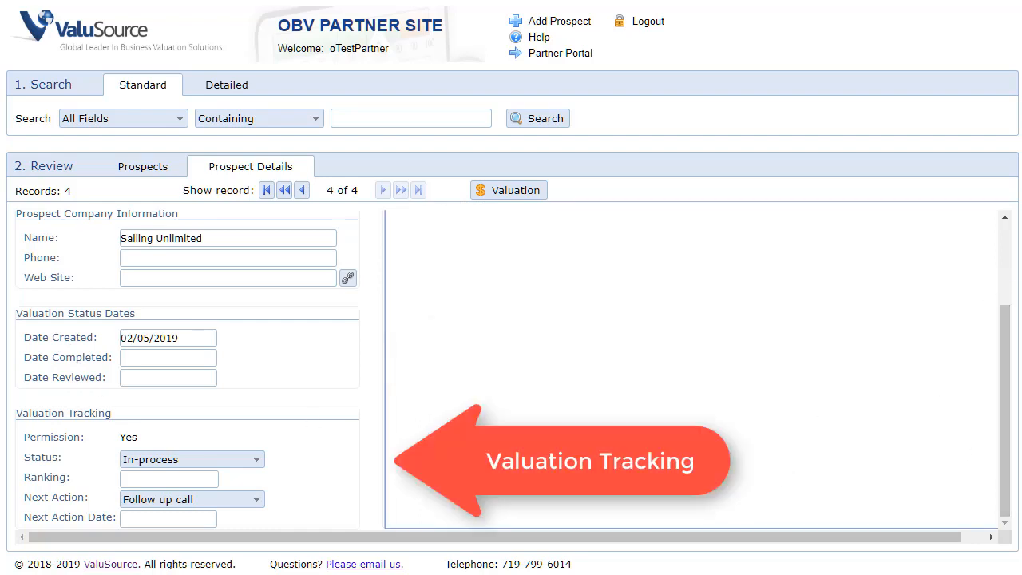
click(223, 462)
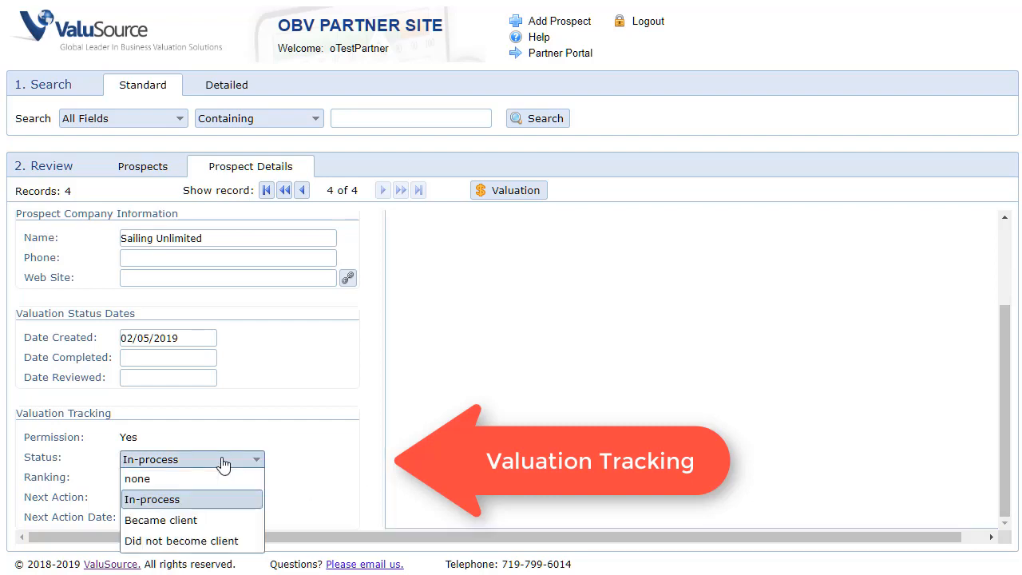
click(313, 444)
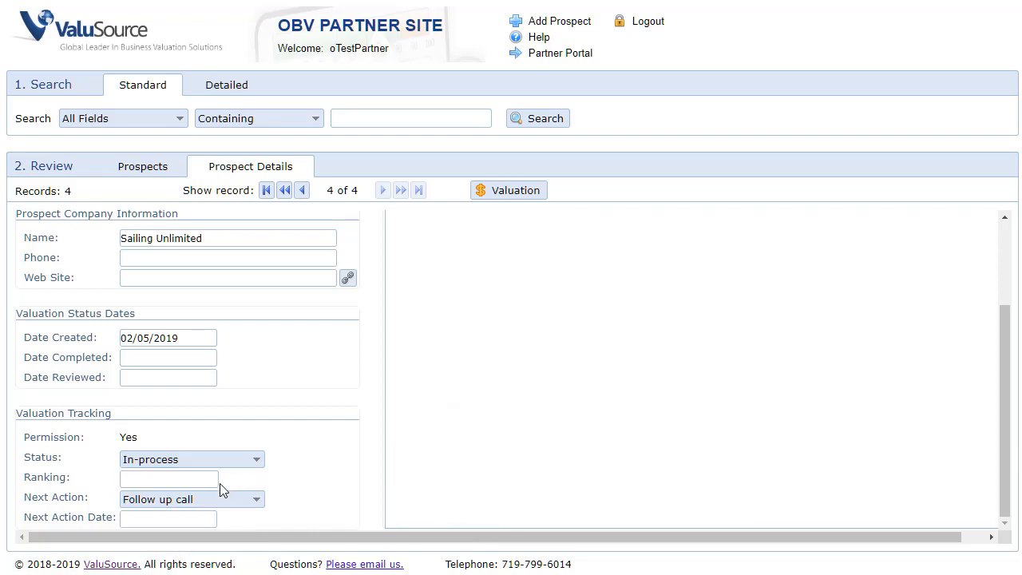
click(188, 479)
click(183, 503)
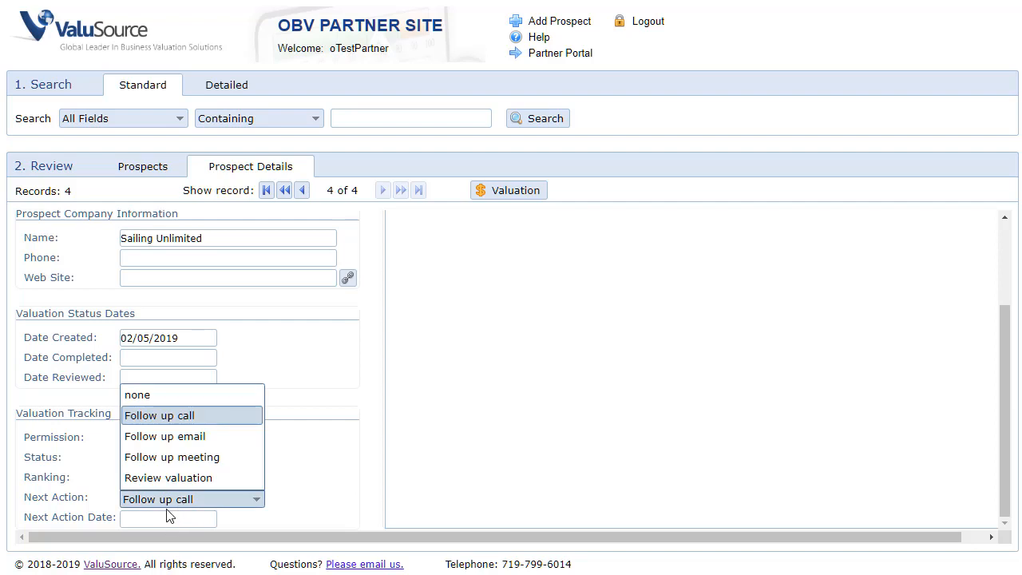
click(359, 500)
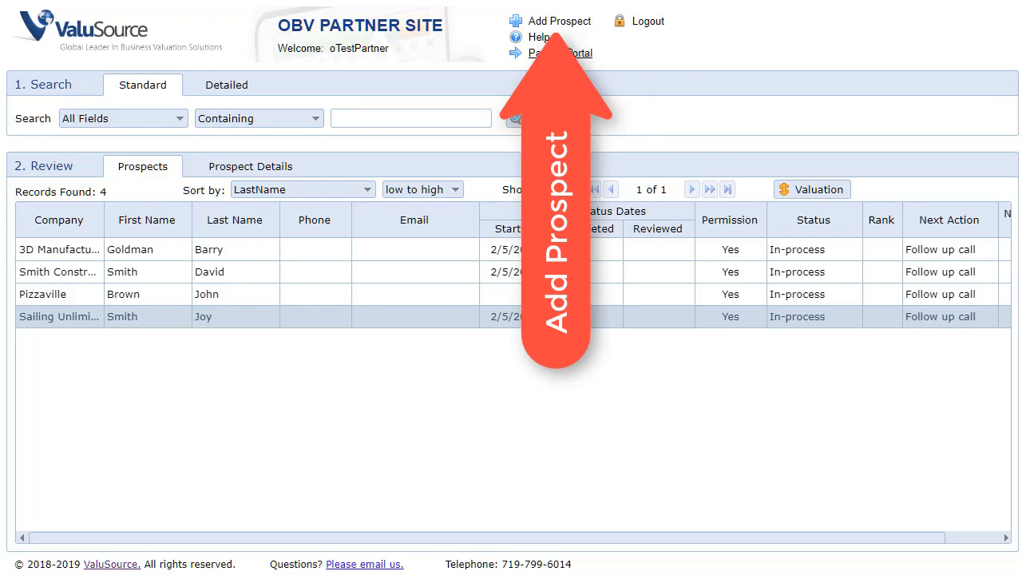
Step: Open the form for adding a prospect
click(563, 22)
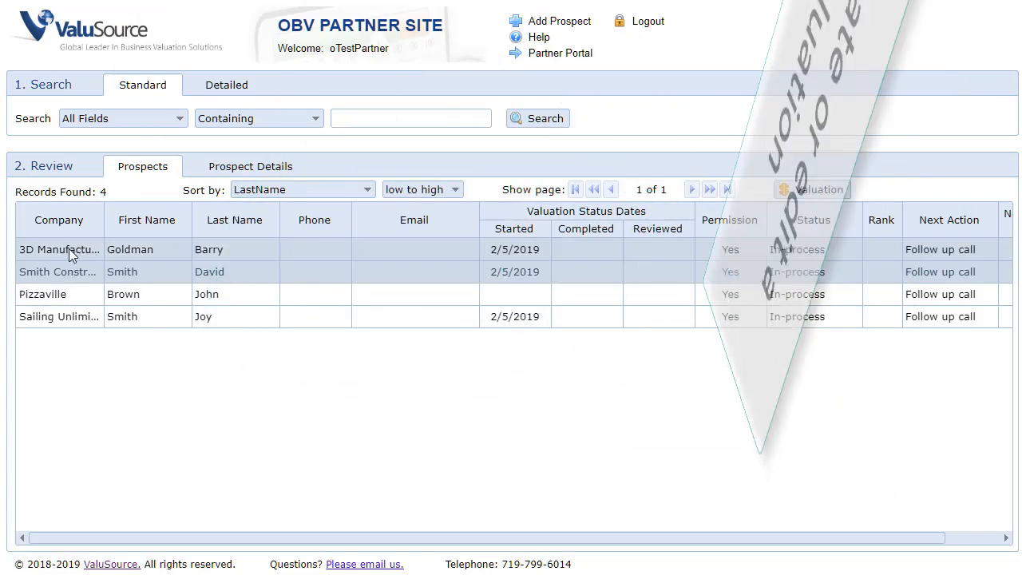
Step: Start the online valuation for the 3D Manufacturing prospect and advance past Report Text to the Industry step
click(70, 250)
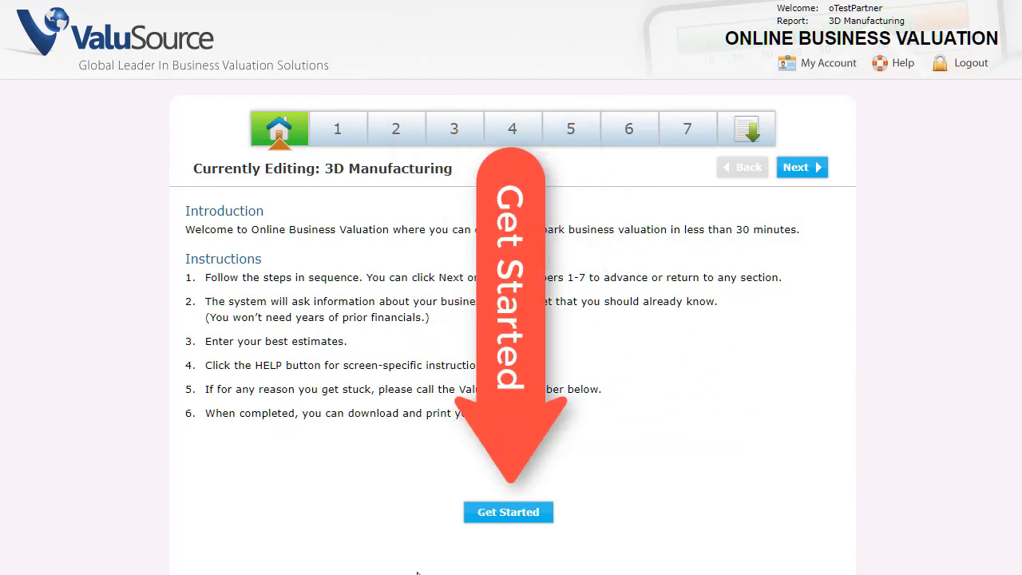
click(513, 517)
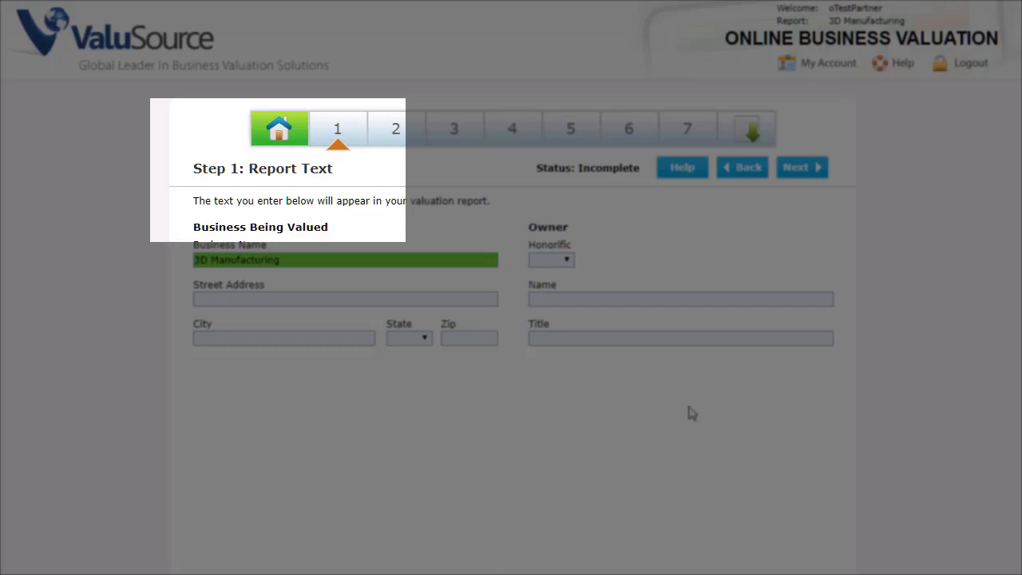
click(801, 168)
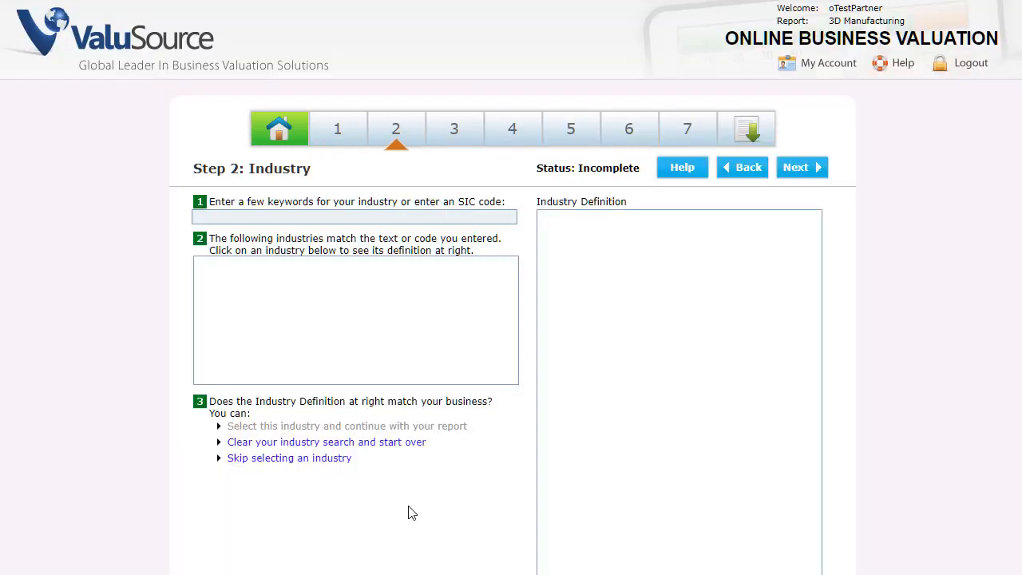
Step: Search the industries for "restau" and select Eating Places (Restaurants, Cafes, Cafeterias, etc.) as the report's industry
click(246, 215)
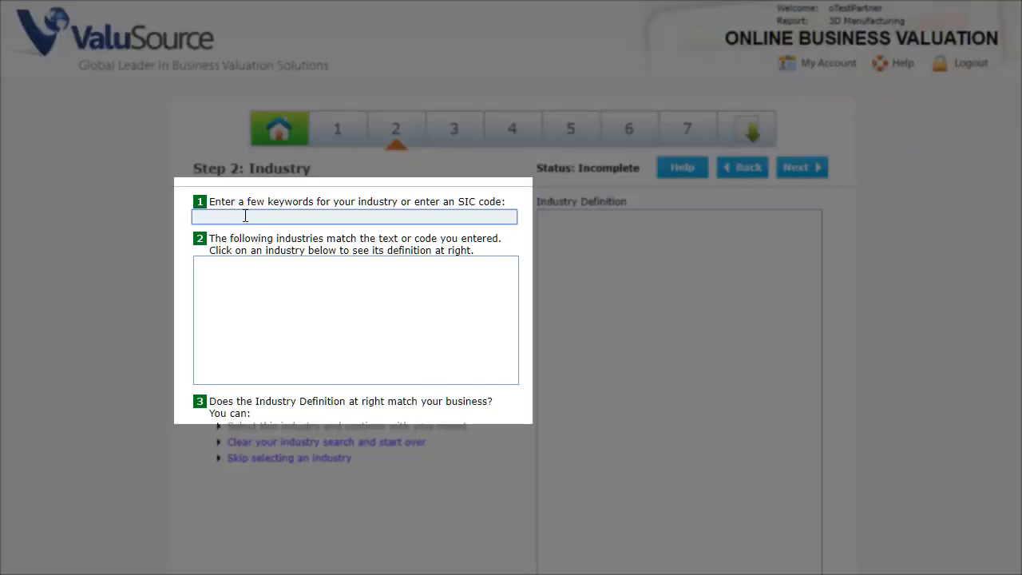
text(restau)
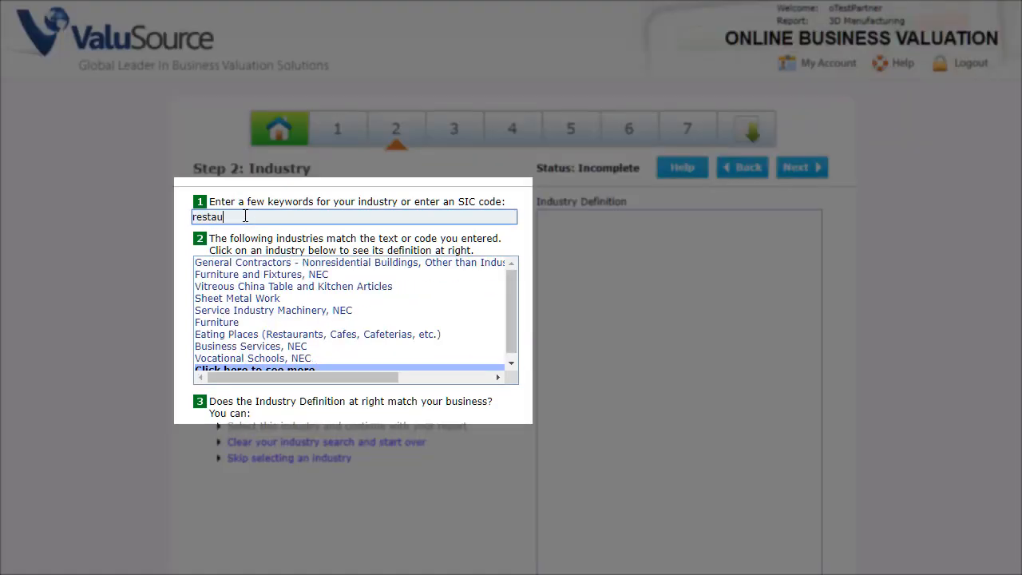
text(n)
key(BackSpace)
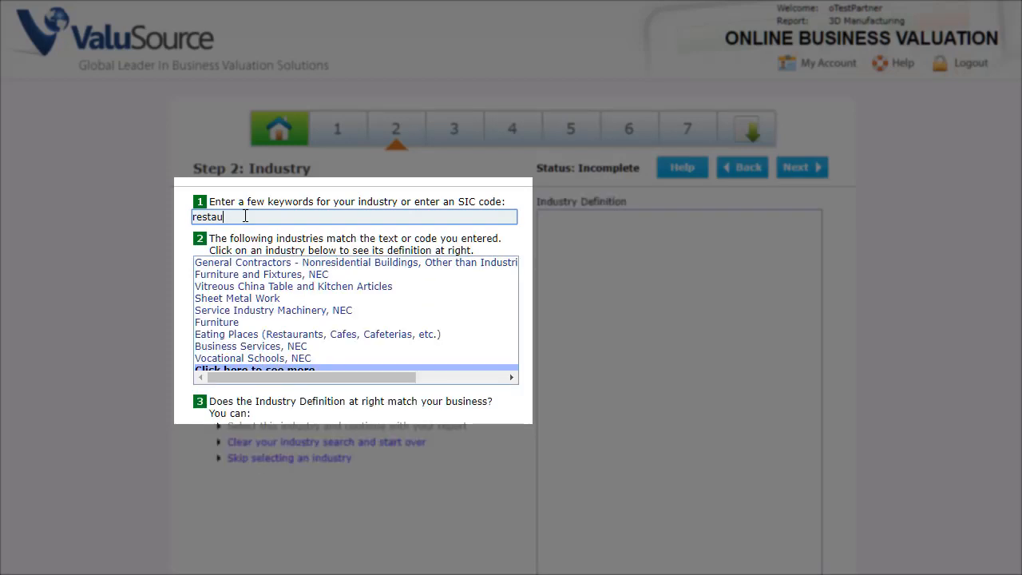
click(272, 338)
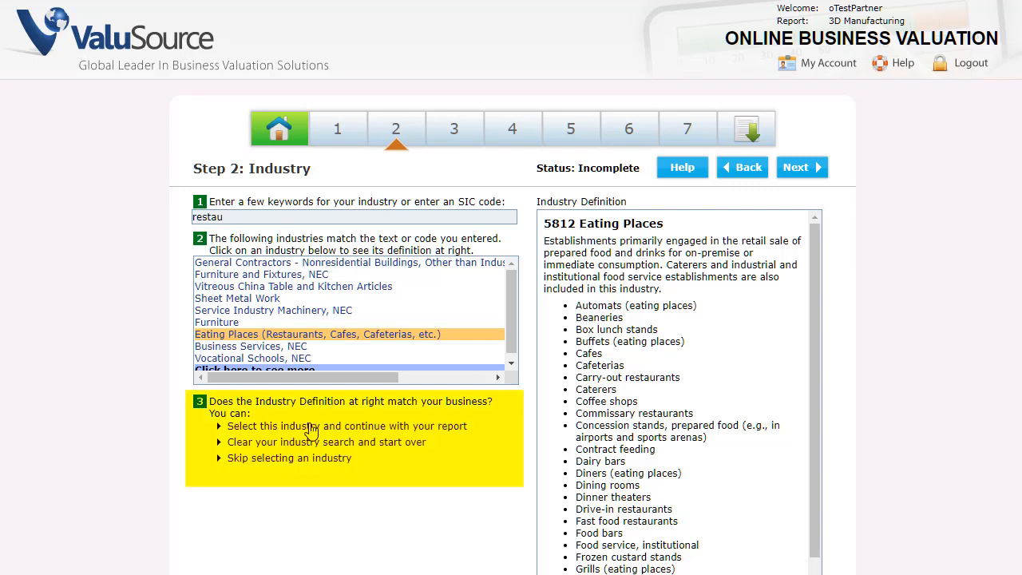
click(312, 426)
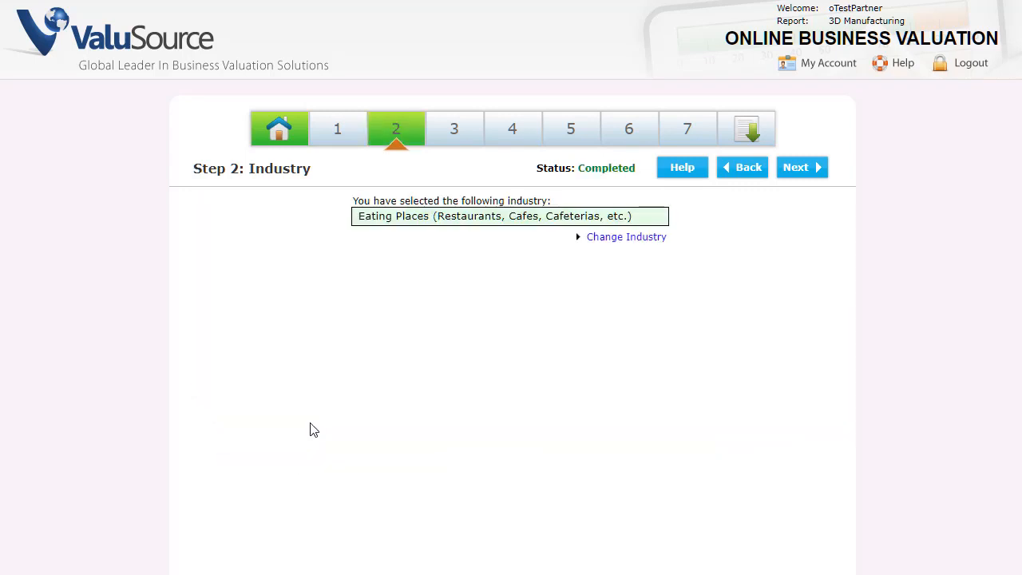
Step: In the Customers and Revenues step, set the confidence in projecting future sales to Somewhat Confident
click(815, 171)
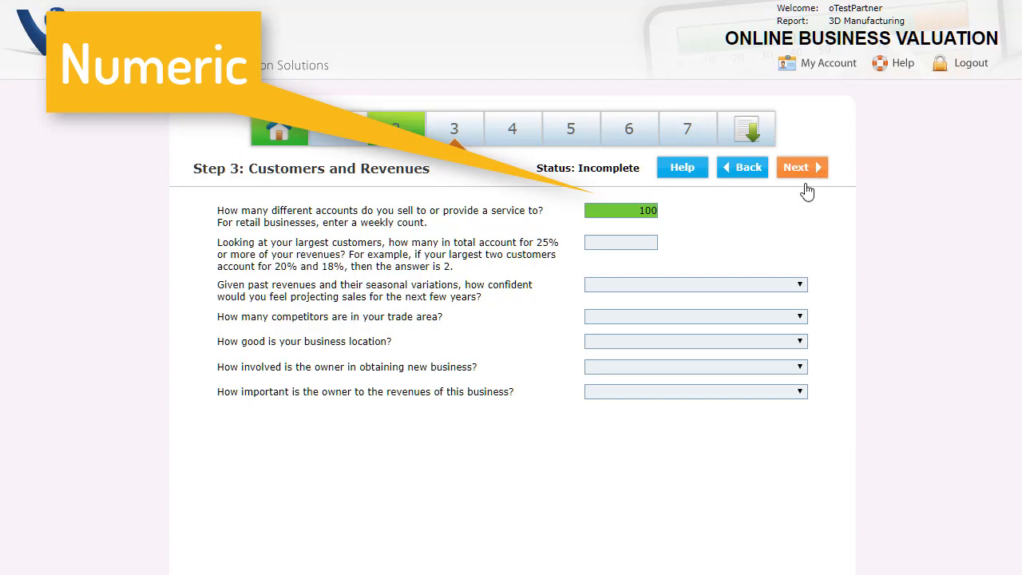
click(779, 286)
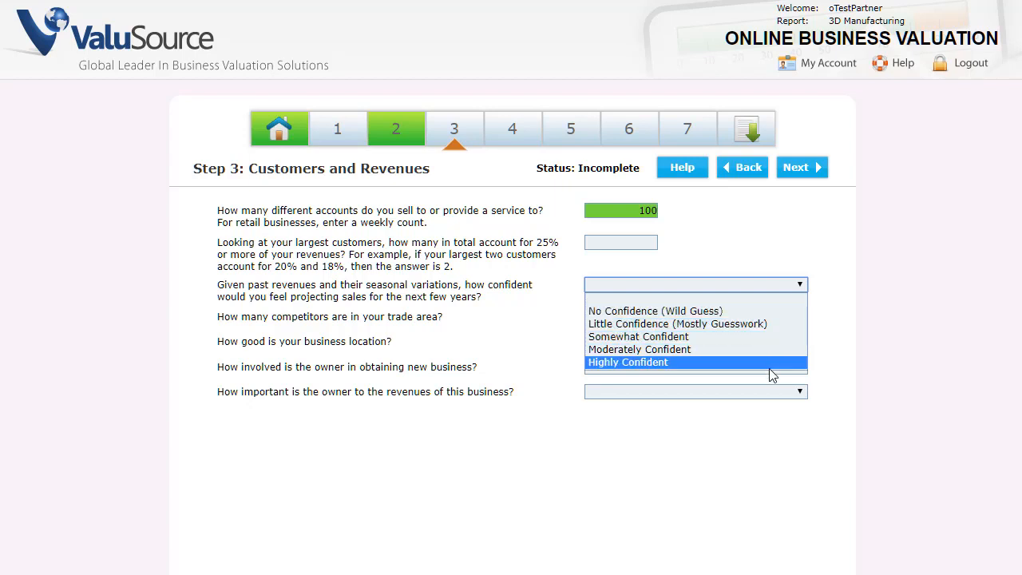
click(772, 339)
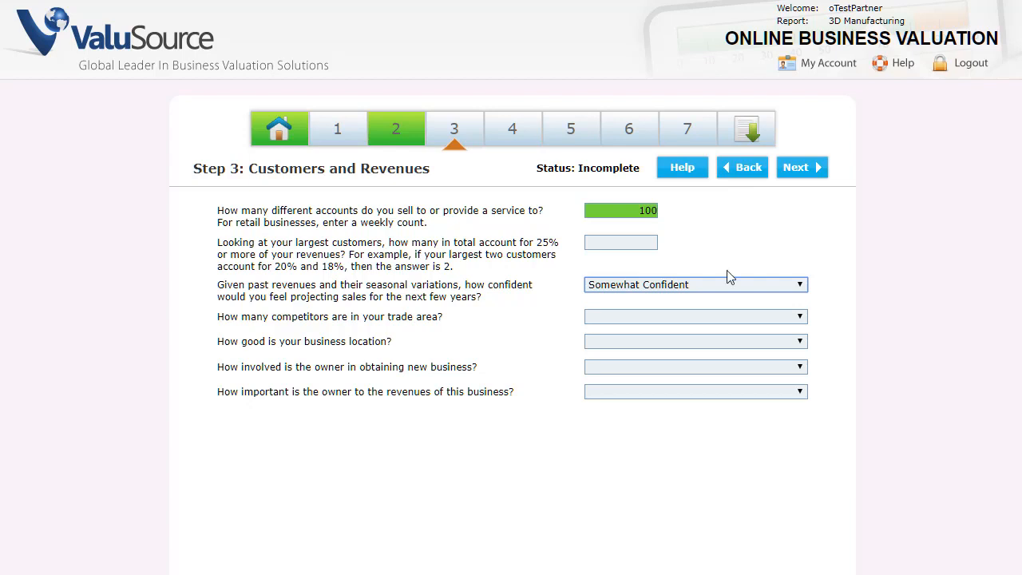
click(738, 244)
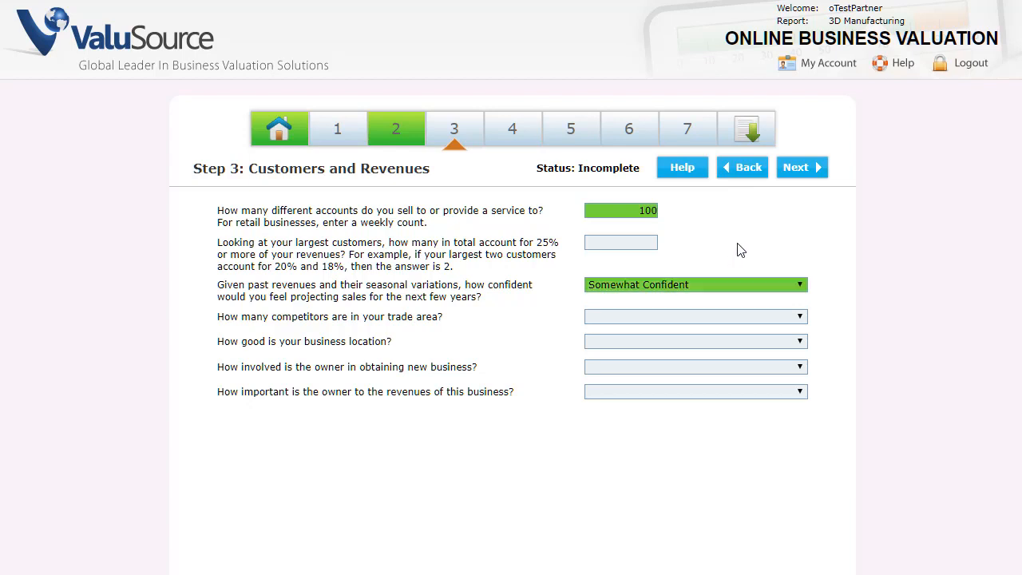
Step: Look through the Earnings and Expenses, Assets, Ownership Risk and Financing steps as far as the Download Report page
click(806, 169)
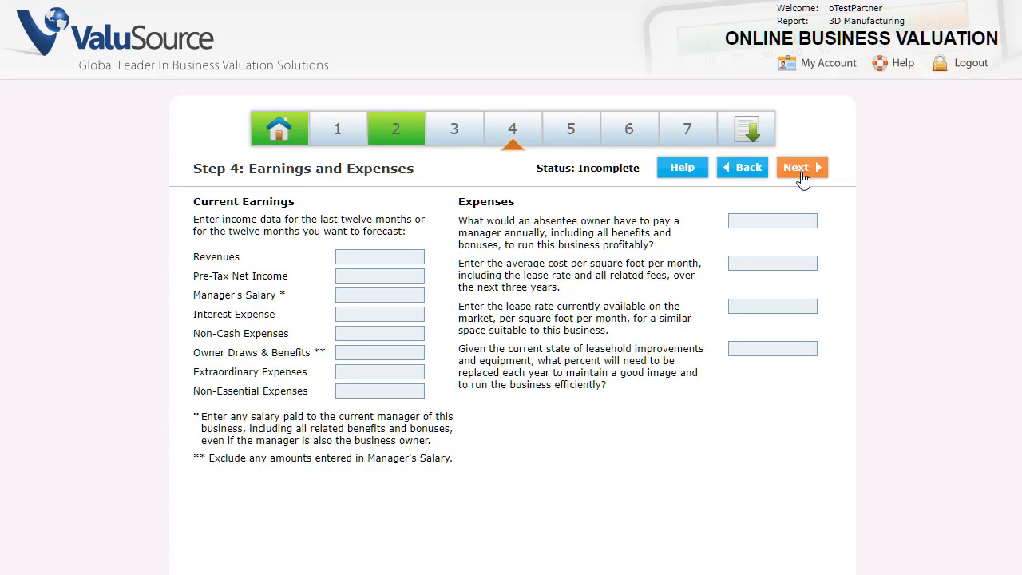
click(802, 178)
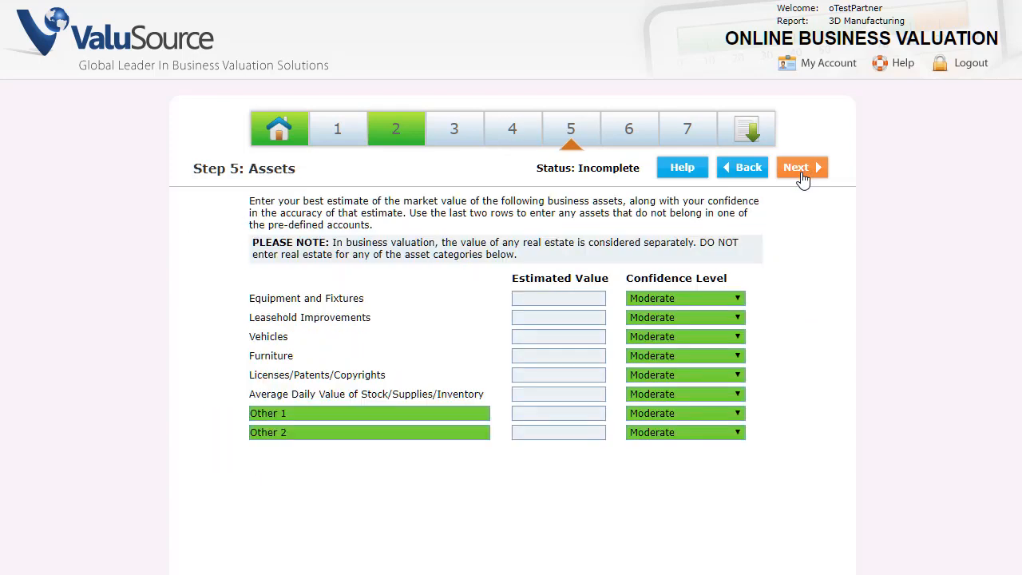
click(802, 177)
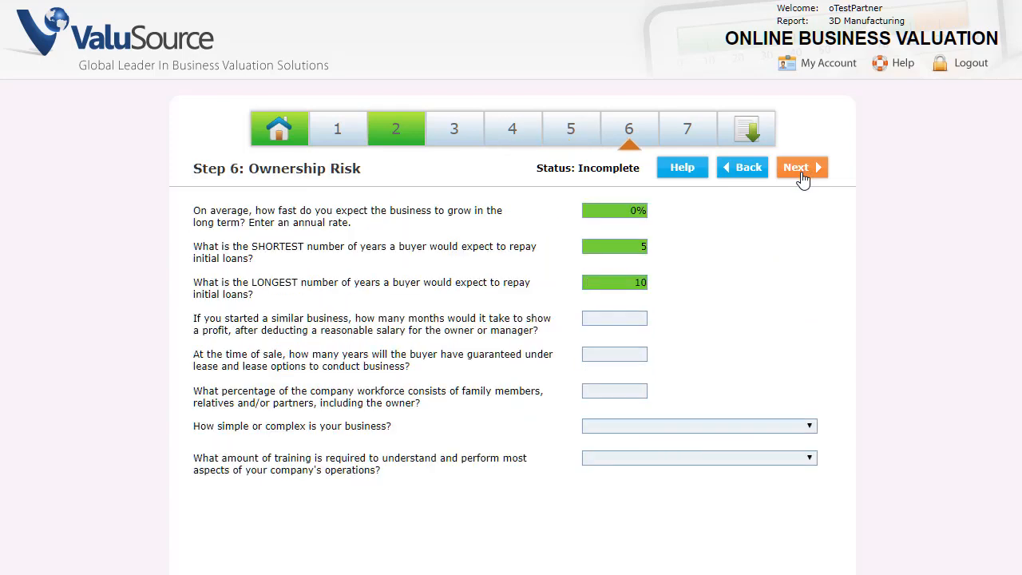
click(803, 177)
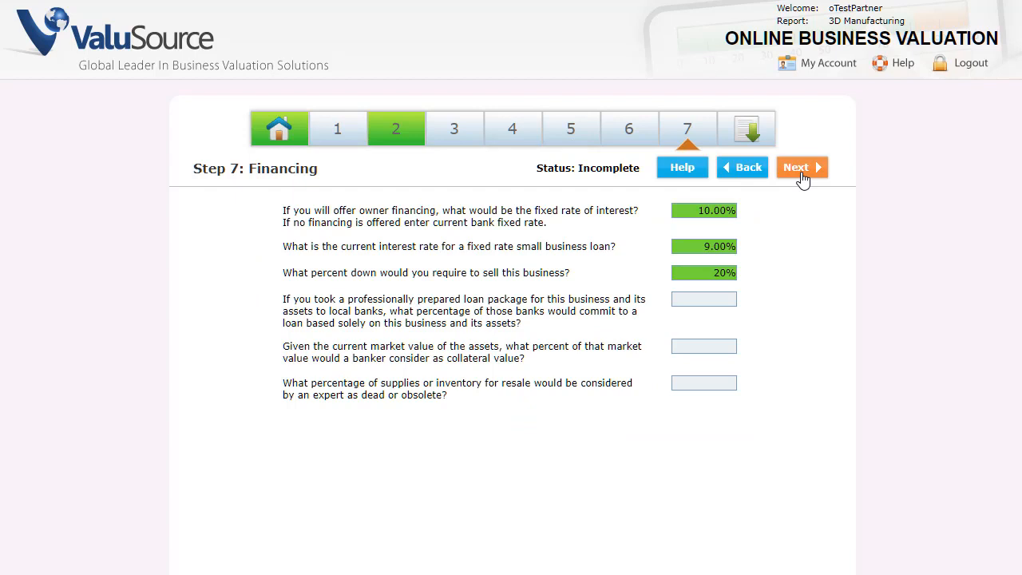
click(802, 177)
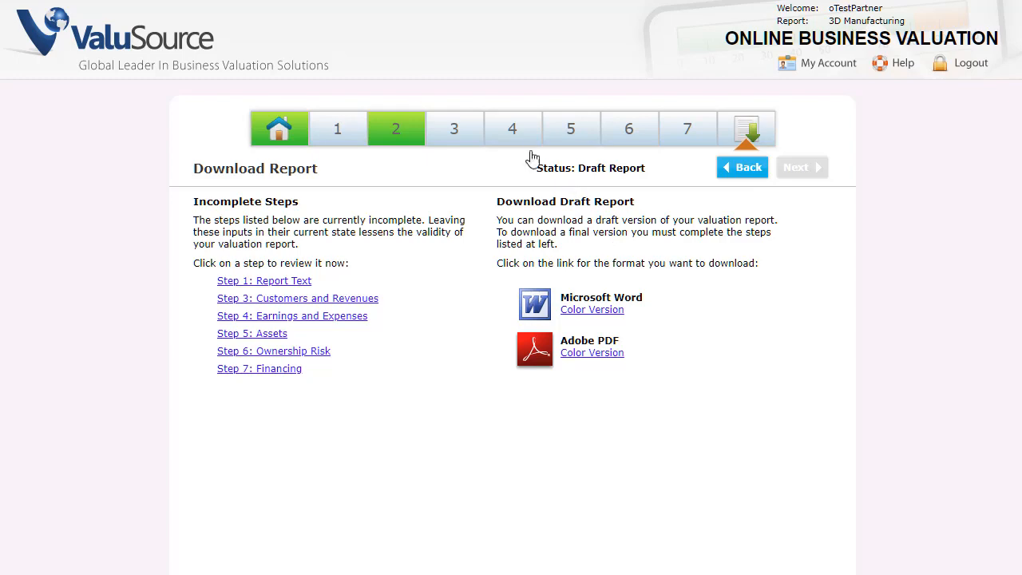
Step: Go back to the Earnings and Expenses step and from there to Customers and Revenues
click(510, 131)
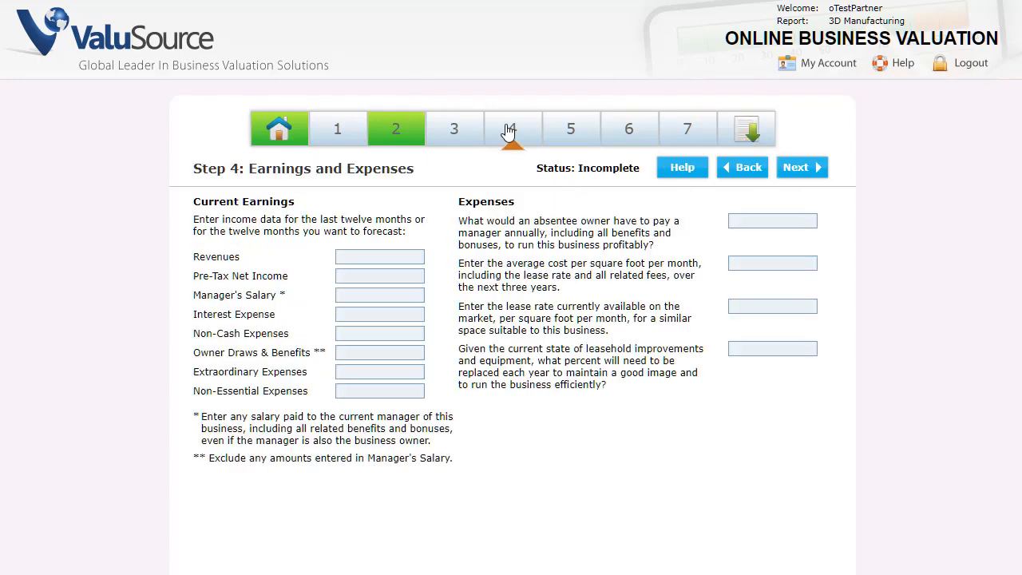
click(457, 140)
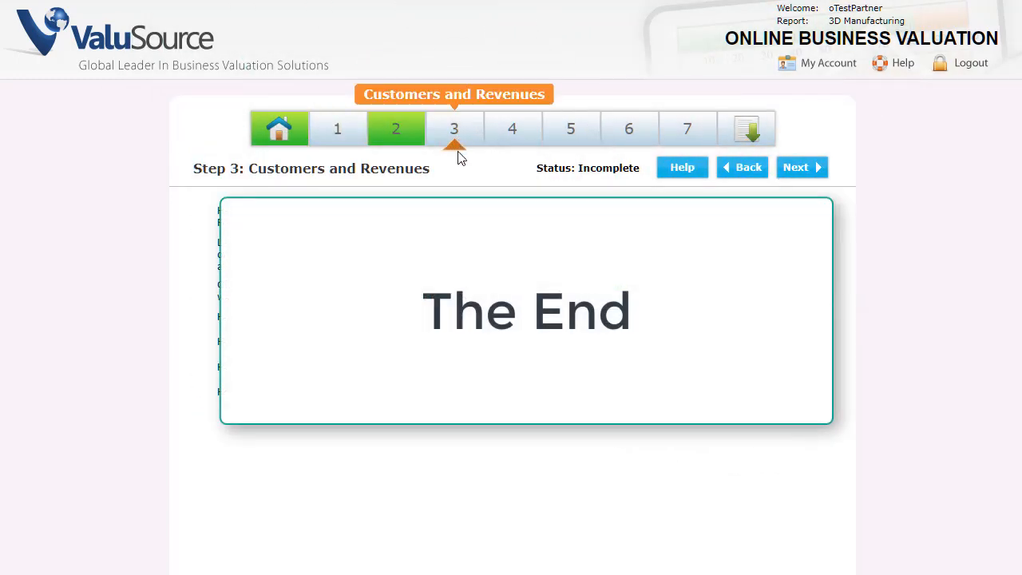